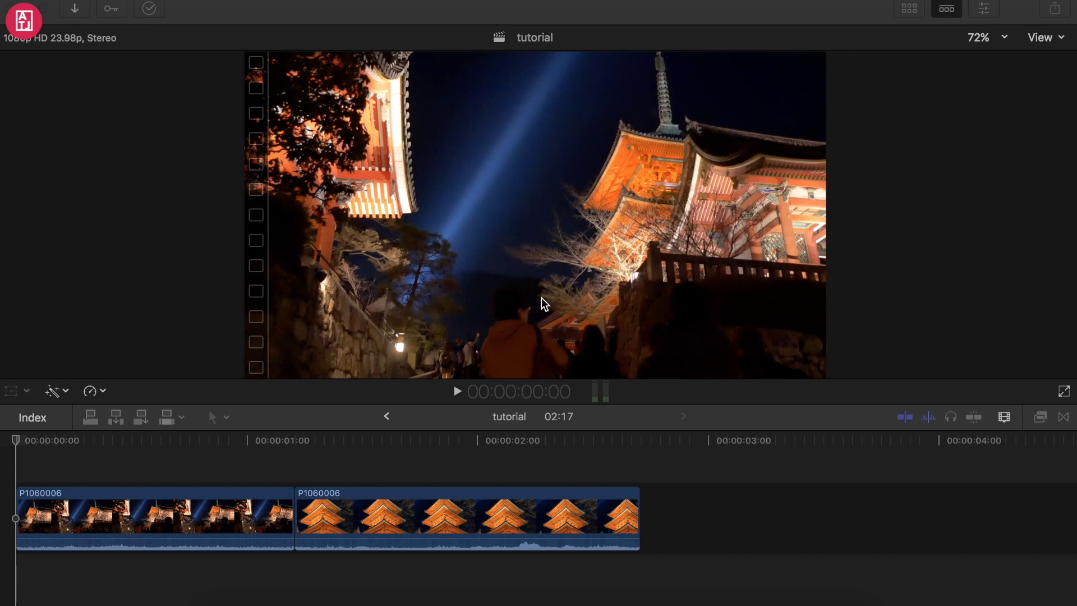
# Step: Move the playhead to the cut and select each temple clip in turn to inspect them
pyautogui.click(22, 471)
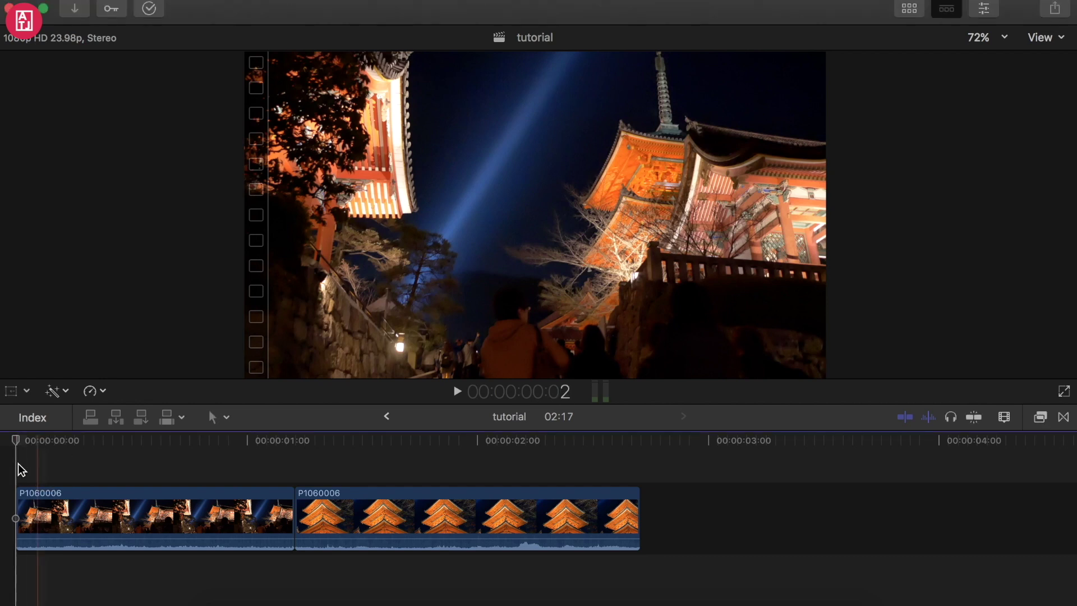
pyautogui.moveTo(17, 443)
pyautogui.mouseDown()
pyautogui.moveTo(302, 450)
pyautogui.moveTo(190, 477)
pyautogui.mouseUp()
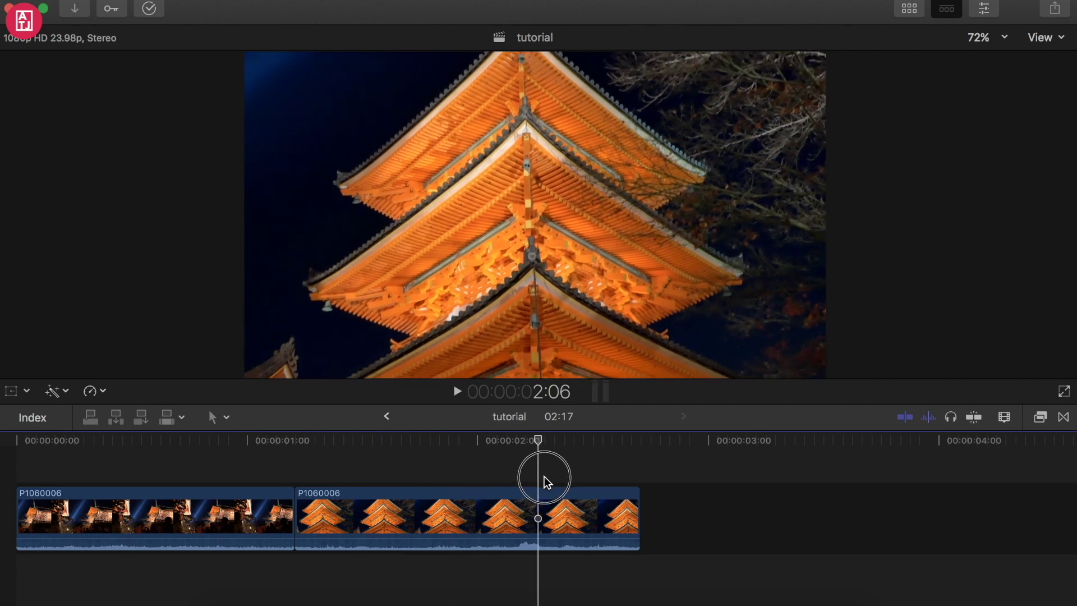
pyautogui.click(145, 506)
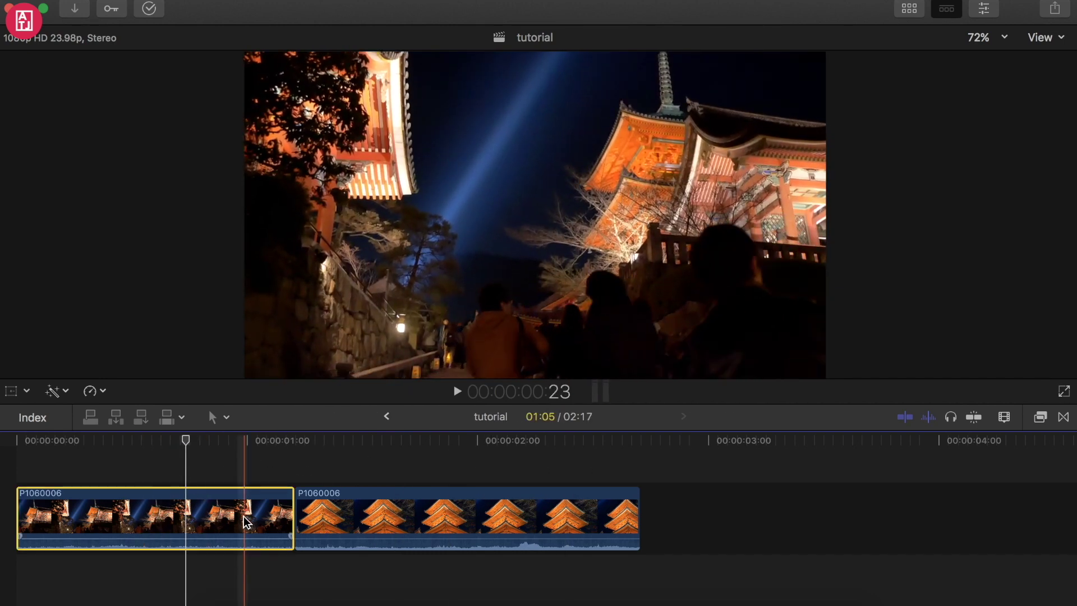
pyautogui.click(440, 522)
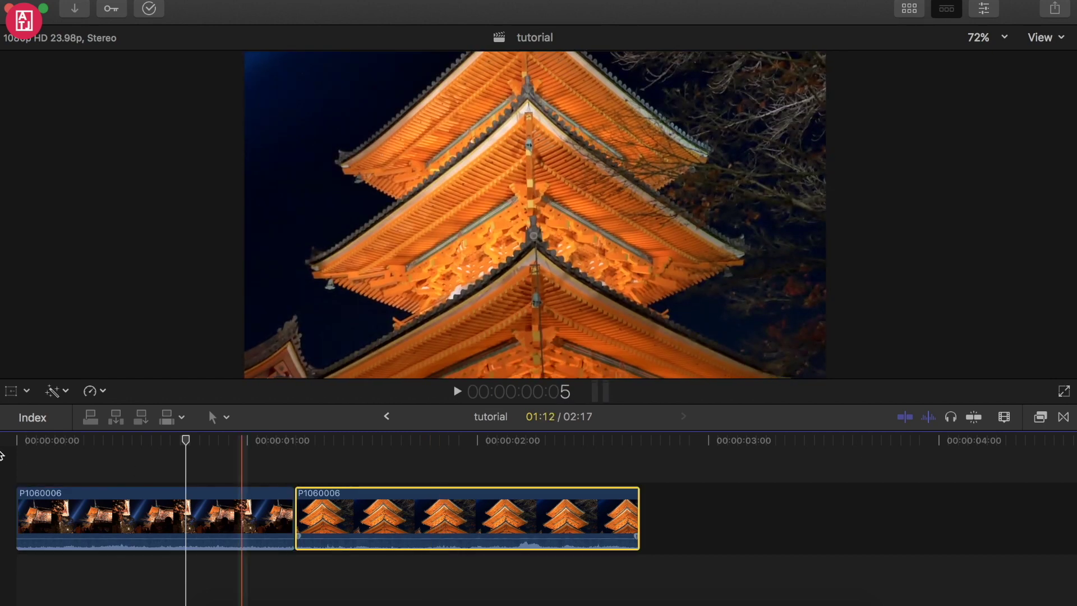
pyautogui.click(79, 454)
# Step: Play the sequence from the start, then park the playhead at the second clip's start
pyautogui.press('Home')
pyautogui.click(457, 391)
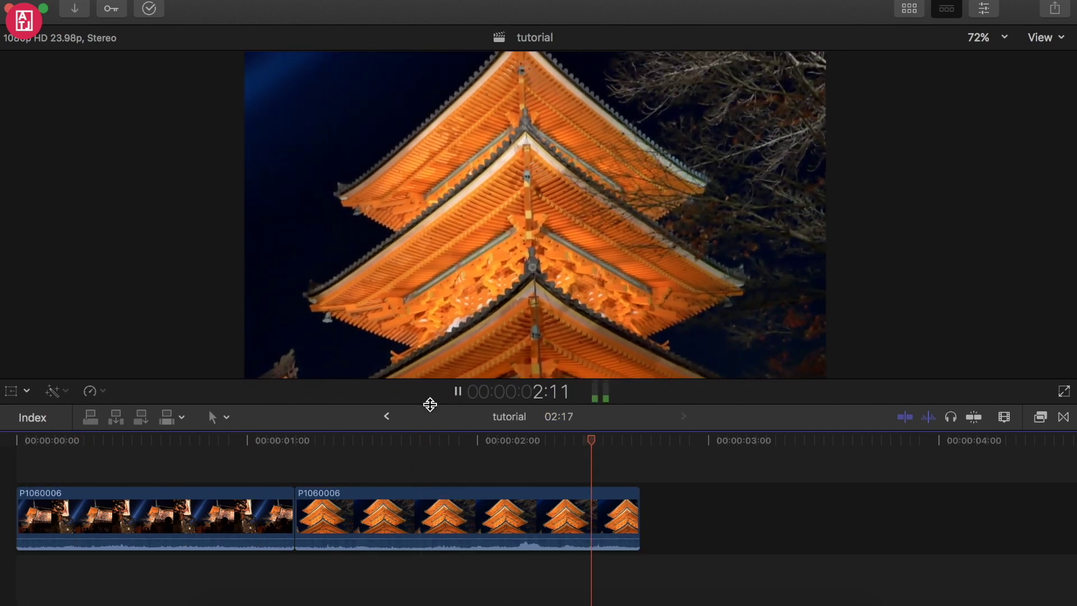
pyautogui.click(464, 391)
pyautogui.click(464, 391)
pyautogui.click(457, 391)
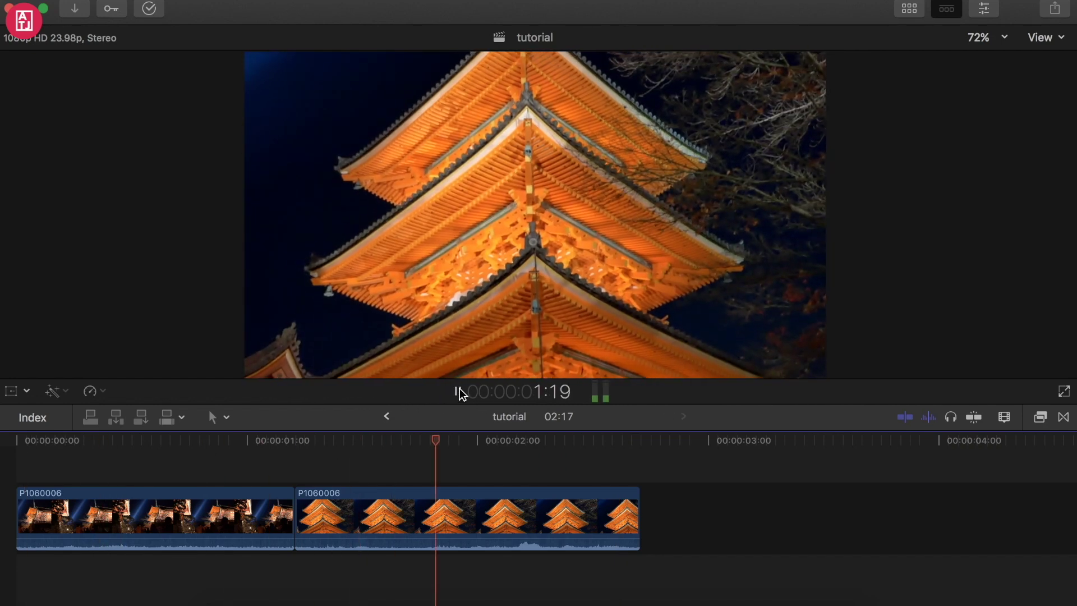
pyautogui.click(459, 393)
pyautogui.moveTo(280, 475); pyautogui.dragTo(296, 476)
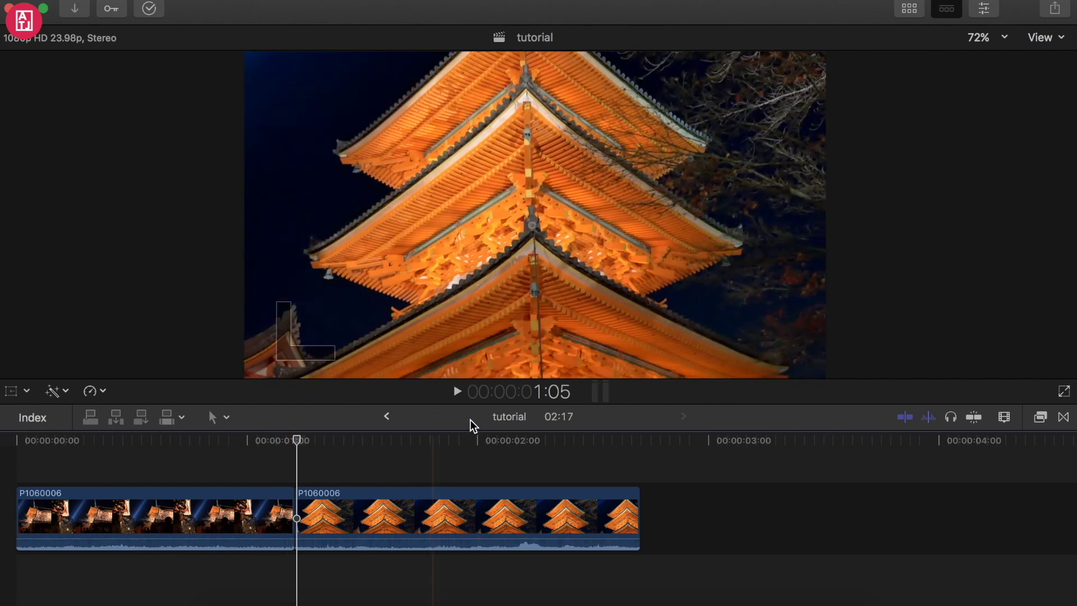
# Step: Search the YouTube Audio Library sound effects for whoosh and preview Rake Swing Whoosh Close
pyautogui.click(493, 603)
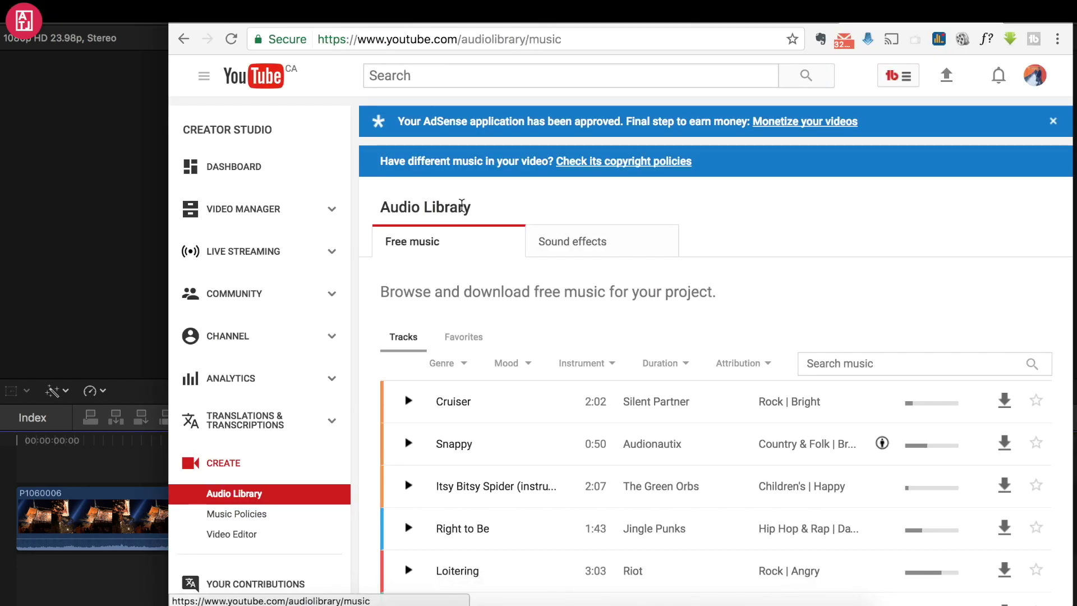
pyautogui.scroll(-1, 834, 241)
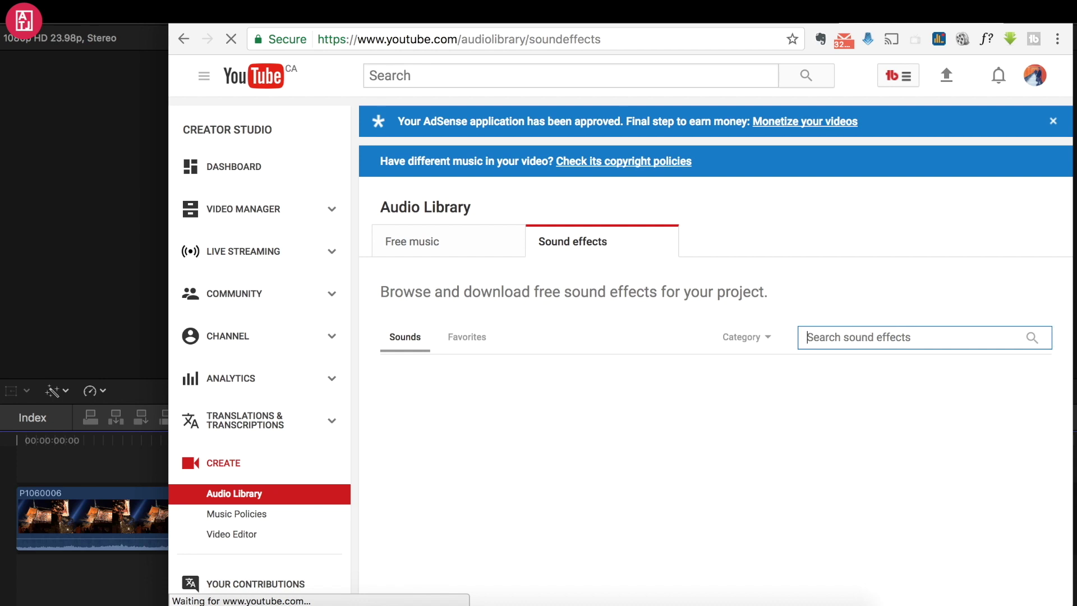
pyautogui.write('whoosh')
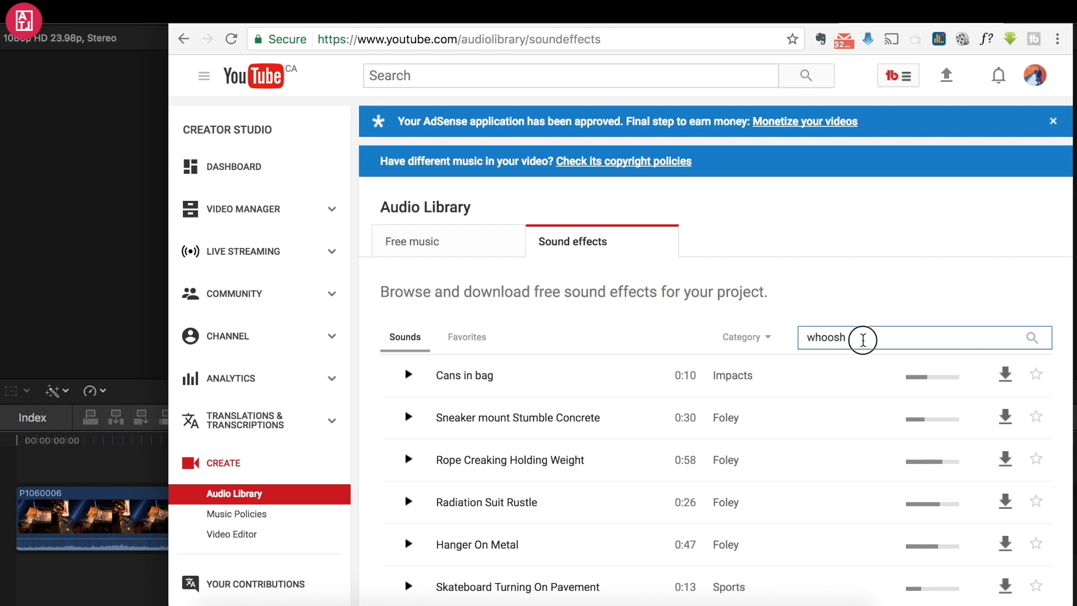
pyautogui.press('Return')
pyautogui.scroll(-2, 622, 414)
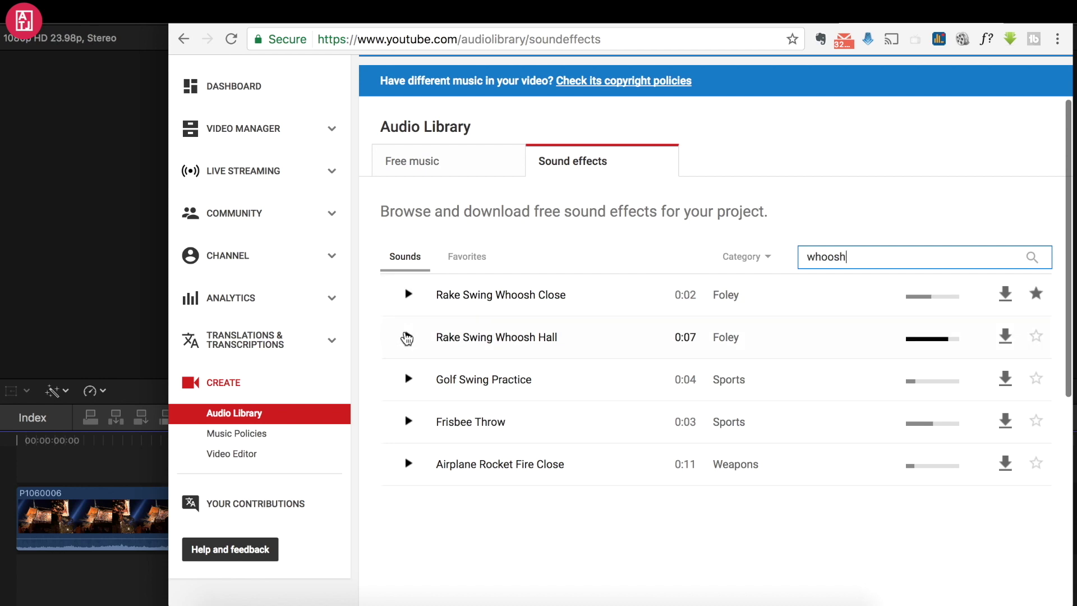
pyautogui.click(408, 294)
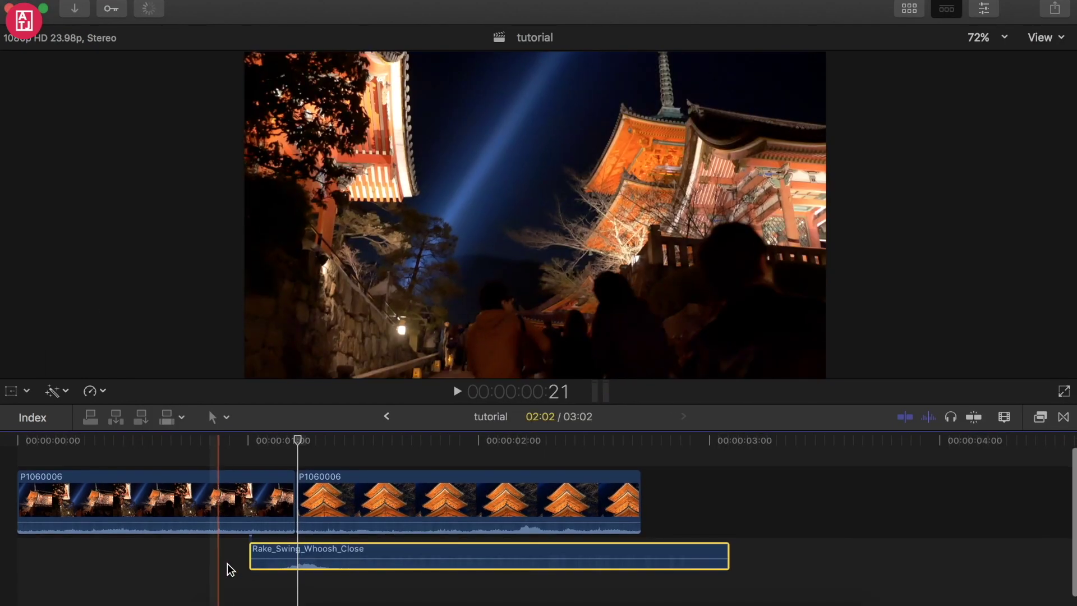
# Step: Slide the whoosh clip earlier under the cut, shorten its end, and play through the cut
pyautogui.moveTo(287, 550); pyautogui.dragTo(275, 550)
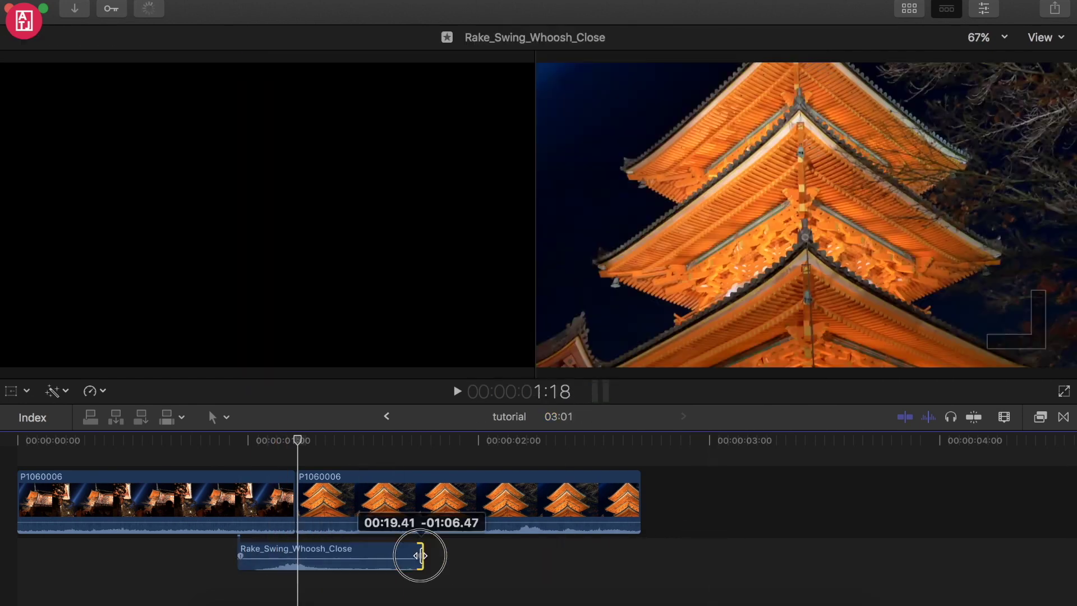
pyautogui.moveTo(712, 550); pyautogui.dragTo(348, 555)
pyautogui.press('super+equal')
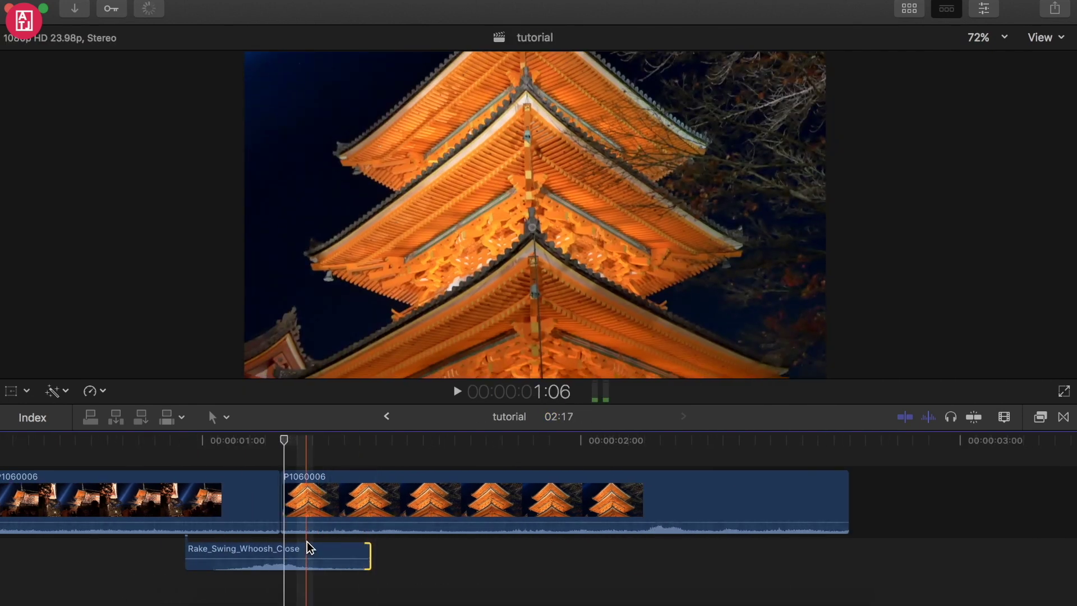
pyautogui.click(172, 561)
pyautogui.click(458, 392)
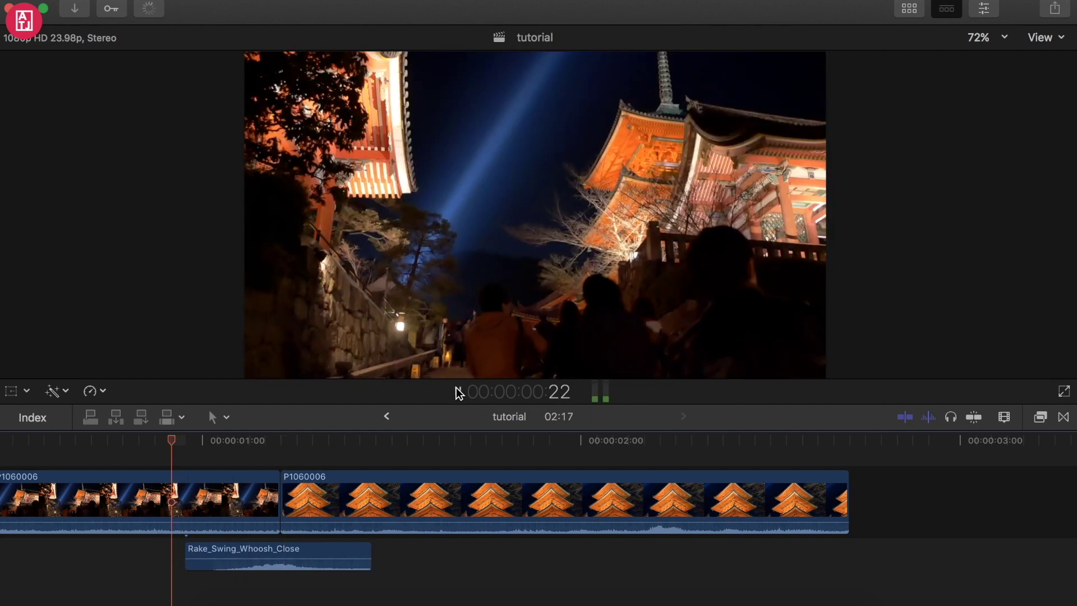
pyautogui.click(458, 392)
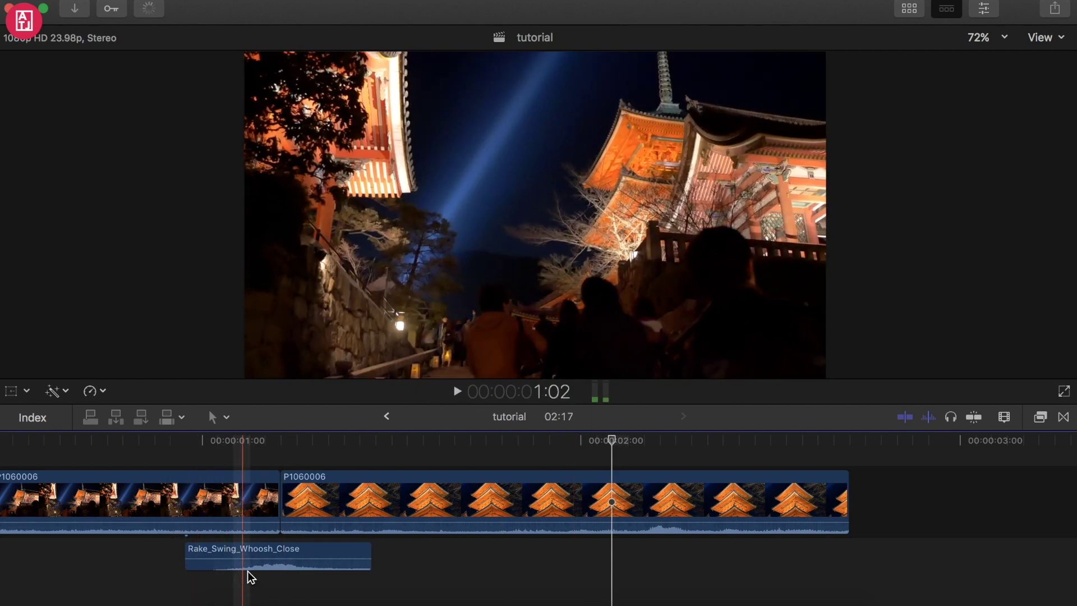
# Step: Trim the whoosh clip's start slightly later and replay the cut to check the timing
pyautogui.click(257, 559)
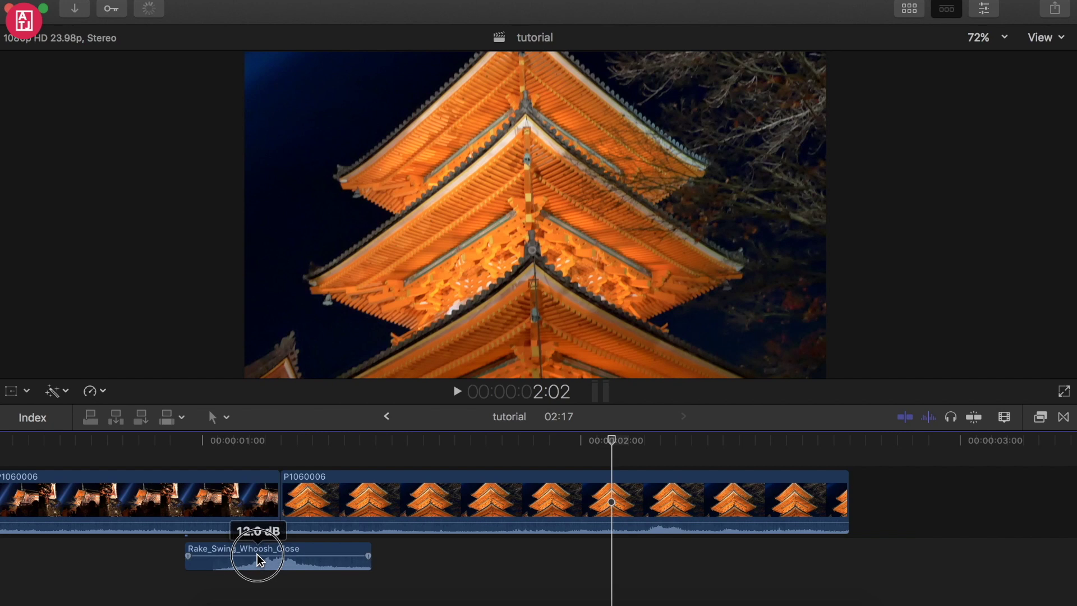
pyautogui.moveTo(189, 547); pyautogui.dragTo(204, 548)
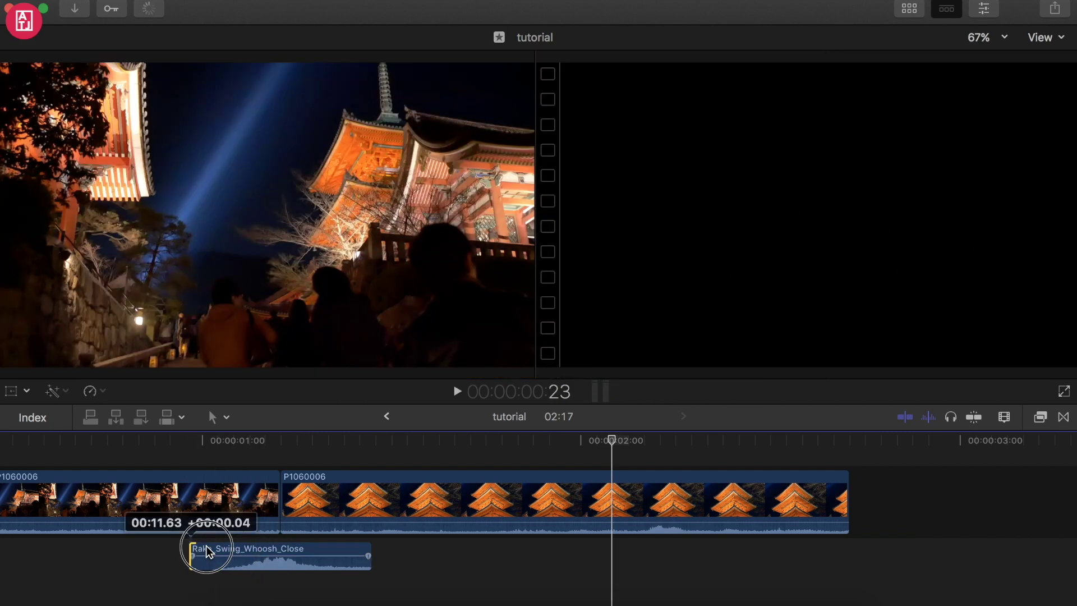
pyautogui.click(457, 391)
pyautogui.click(454, 393)
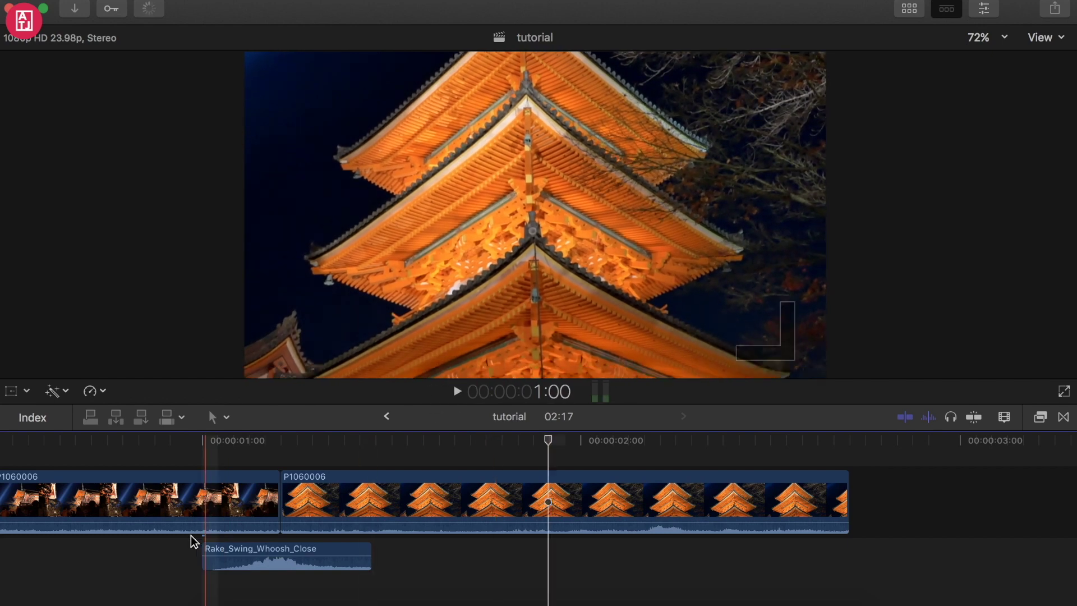
pyautogui.click(464, 393)
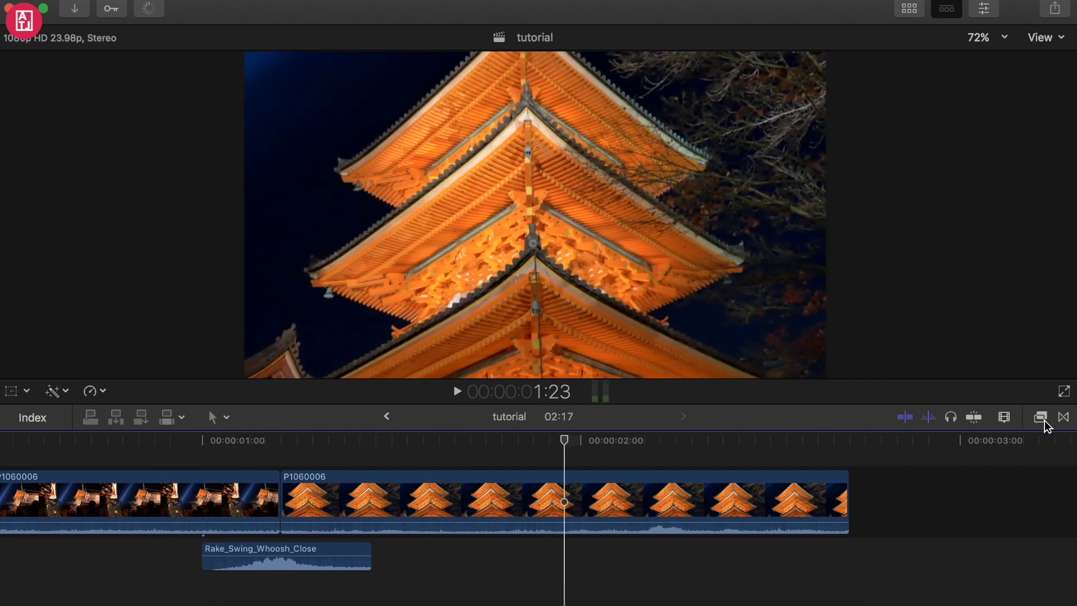
# Step: Find the Custom Cinema Zoom in transition and drag it onto the cut between the temple clips
pyautogui.click(1063, 418)
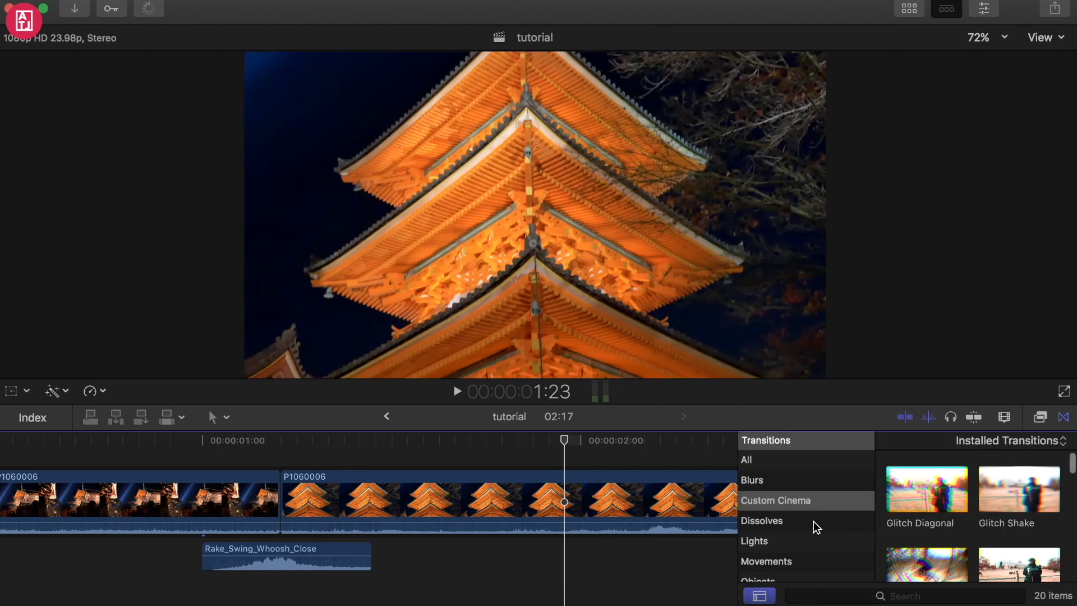
pyautogui.scroll(-5, 816, 526)
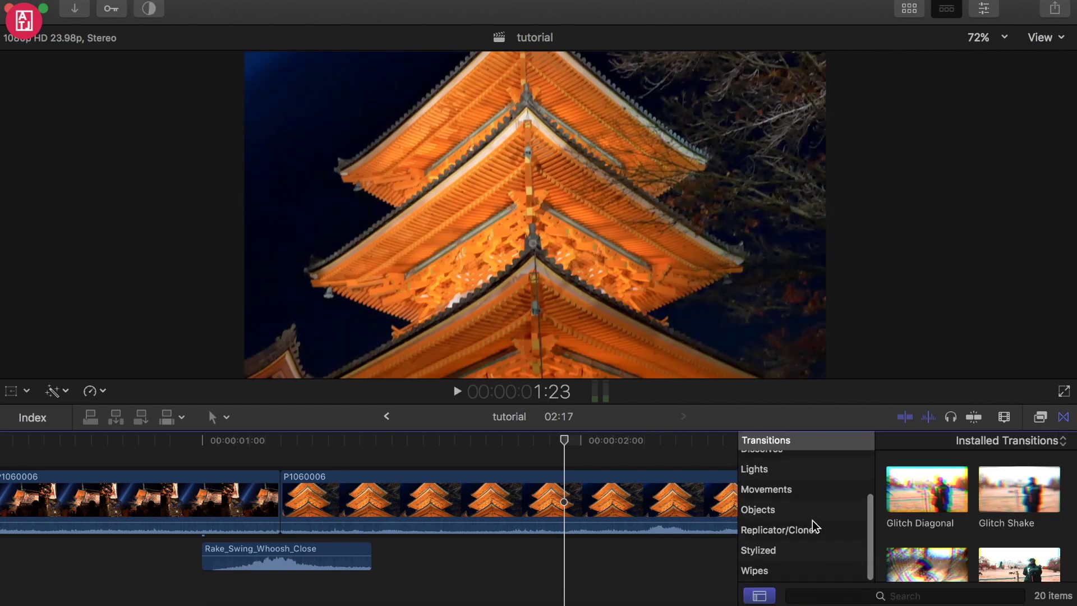
pyautogui.scroll(2, 802, 552)
pyautogui.scroll(2, 802, 553)
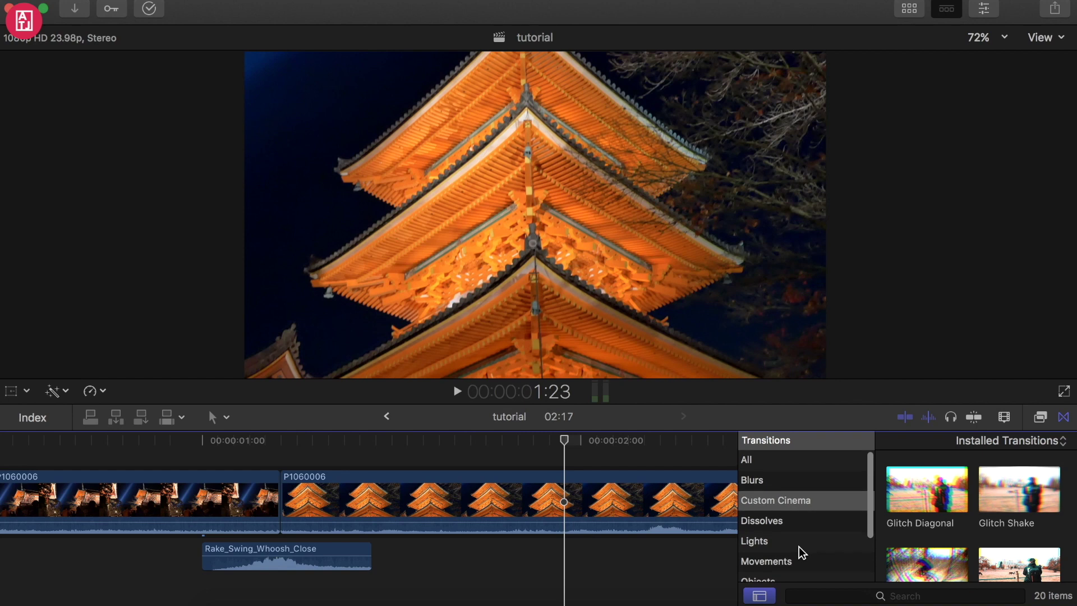
pyautogui.scroll(-3, 786, 507)
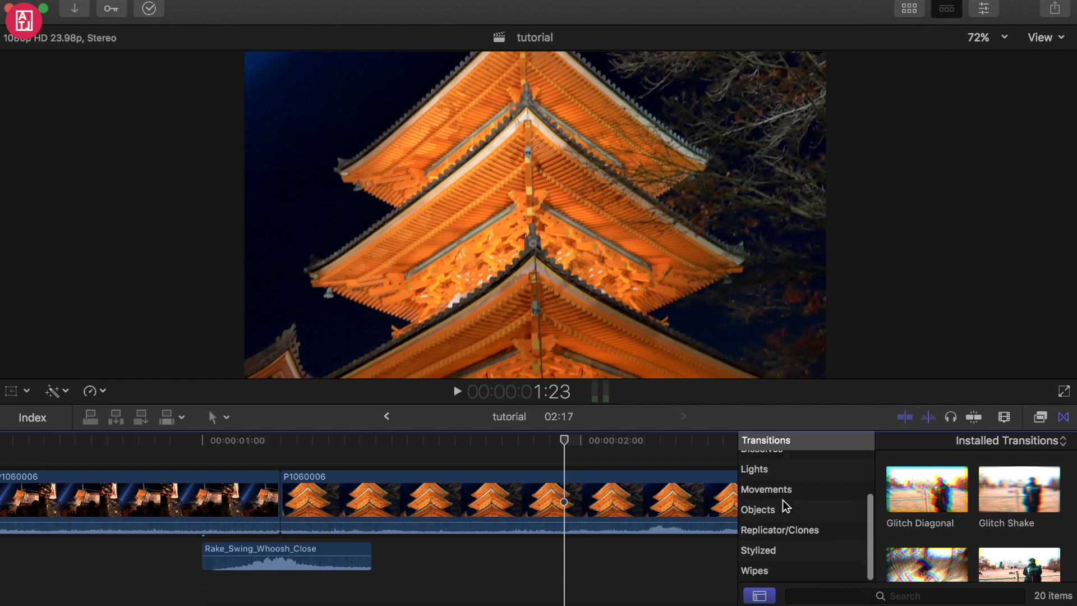
pyautogui.scroll(3, 786, 506)
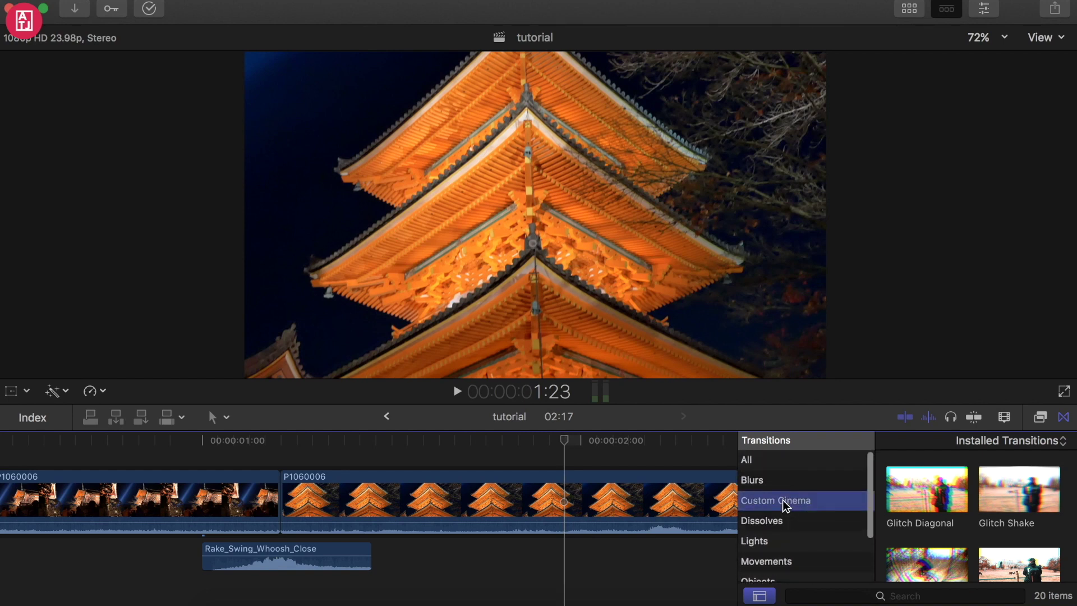
pyautogui.scroll(-2, 923, 499)
pyautogui.scroll(-2, 923, 499)
pyautogui.scroll(-2, 923, 502)
pyautogui.scroll(-1, 922, 505)
pyautogui.scroll(2, 922, 505)
pyautogui.scroll(-3, 922, 505)
pyautogui.scroll(-3, 921, 505)
pyautogui.scroll(-2, 922, 505)
pyautogui.scroll(-3, 922, 505)
pyautogui.scroll(-2, 922, 505)
pyautogui.moveTo(1015, 471)
pyautogui.mouseDown()
pyautogui.moveTo(458, 528)
pyautogui.moveTo(281, 524)
pyautogui.mouseUp()
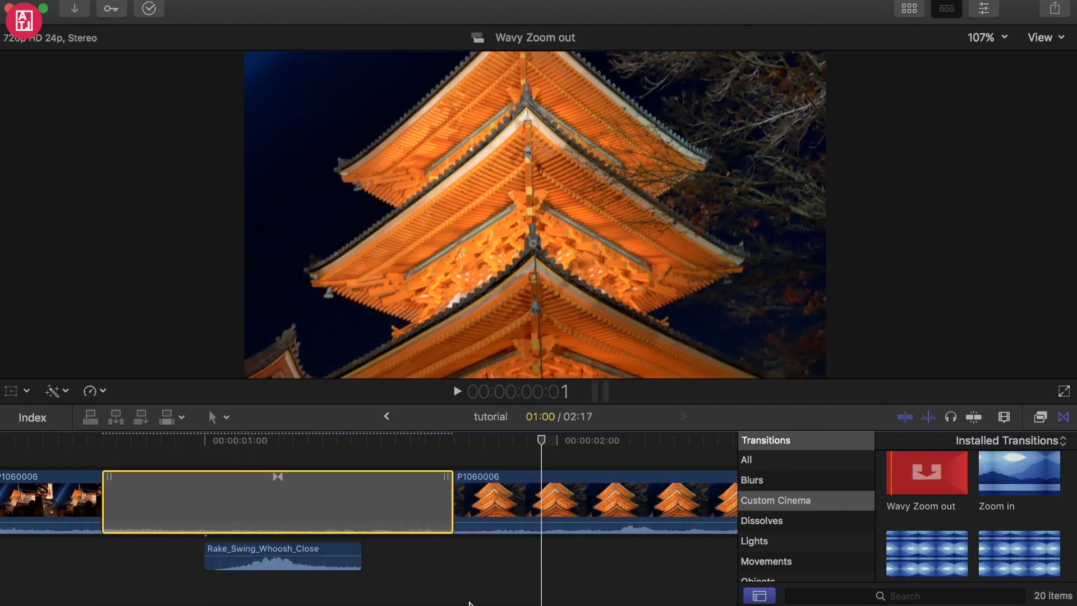
# Step: Close the transitions browser and play back the new Zoom in transition
pyautogui.scroll(-3, 377, 584)
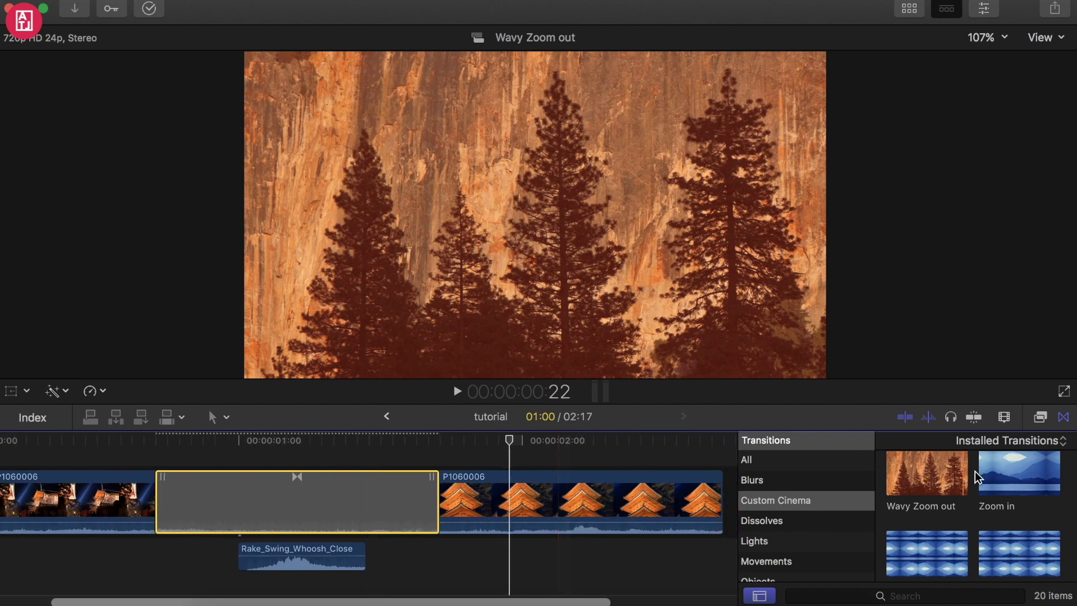
pyautogui.click(1063, 417)
pyautogui.scroll(-2, 209, 560)
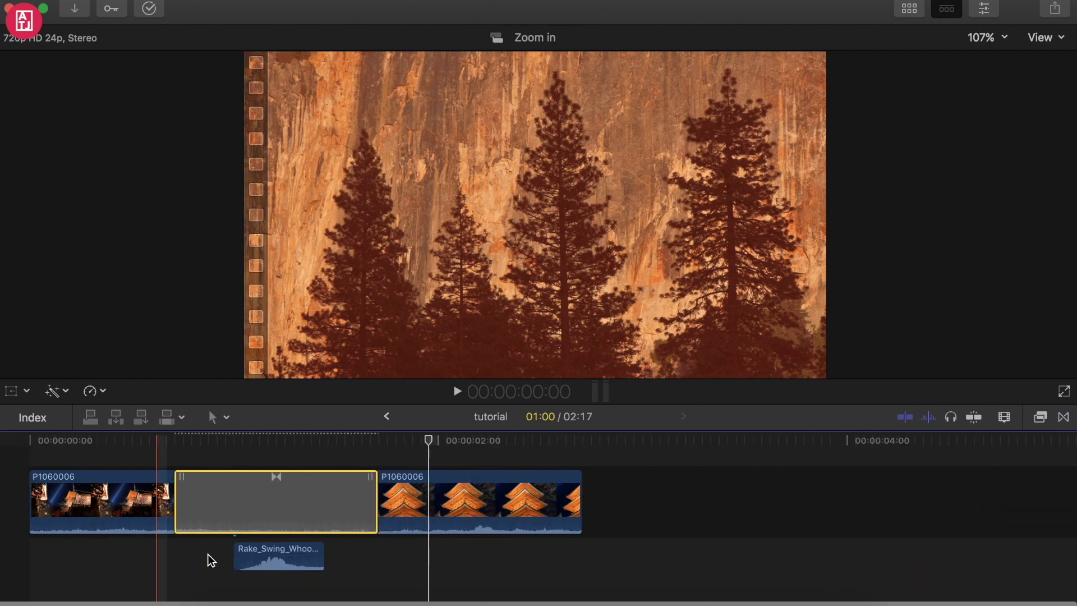
pyautogui.click(457, 391)
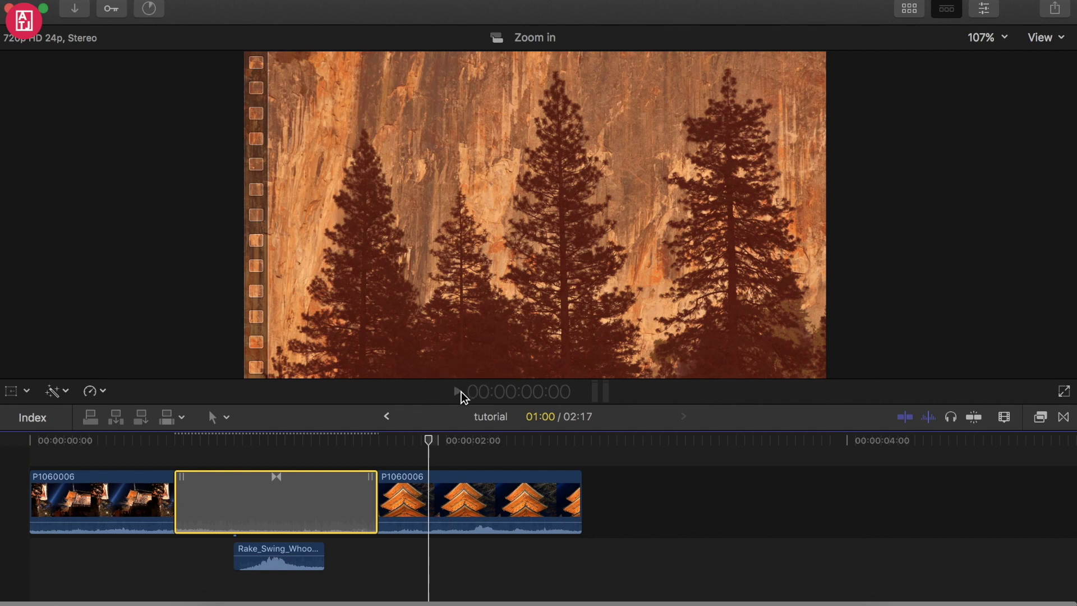
pyautogui.click(19, 551)
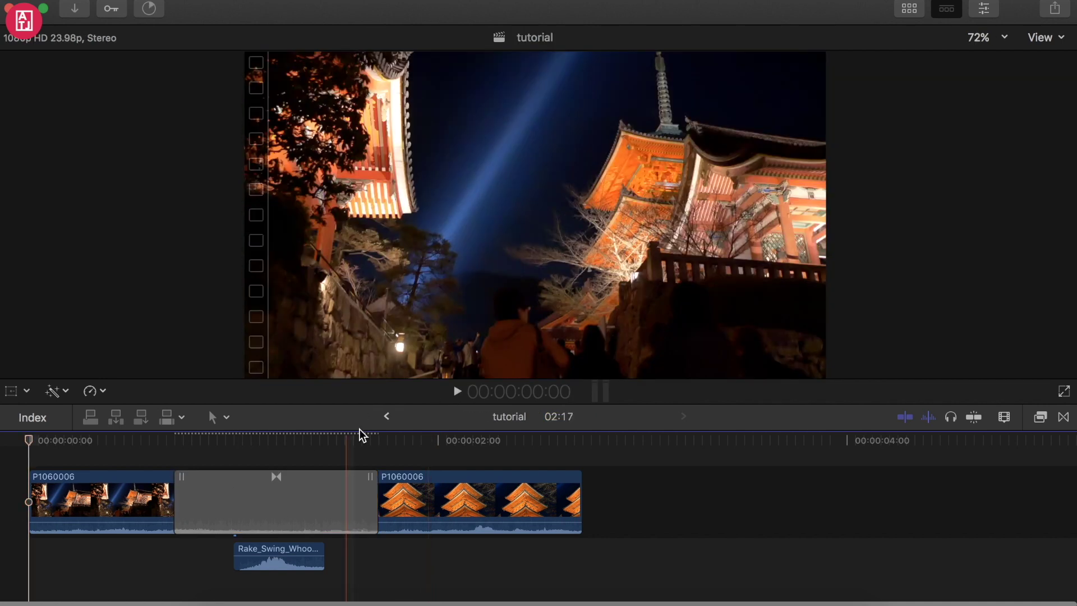
pyautogui.click(455, 392)
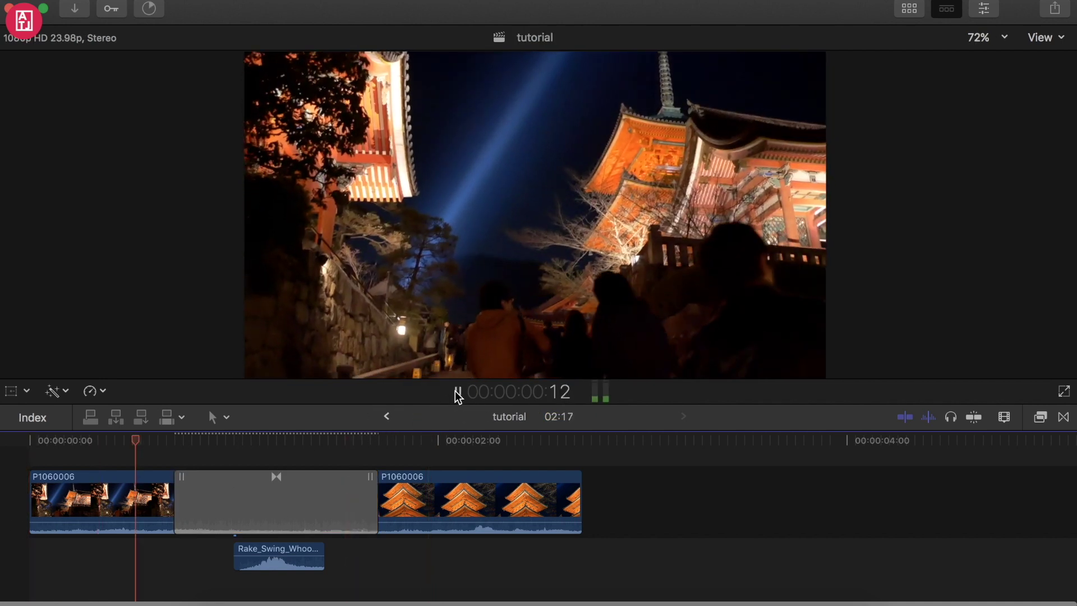
pyautogui.click(20, 560)
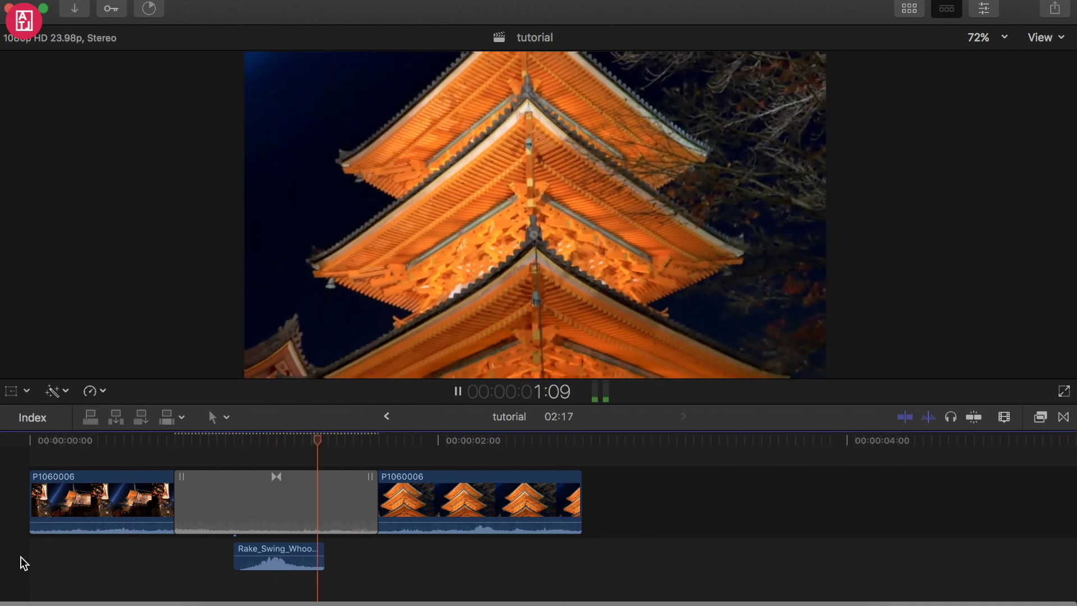
pyautogui.click(458, 391)
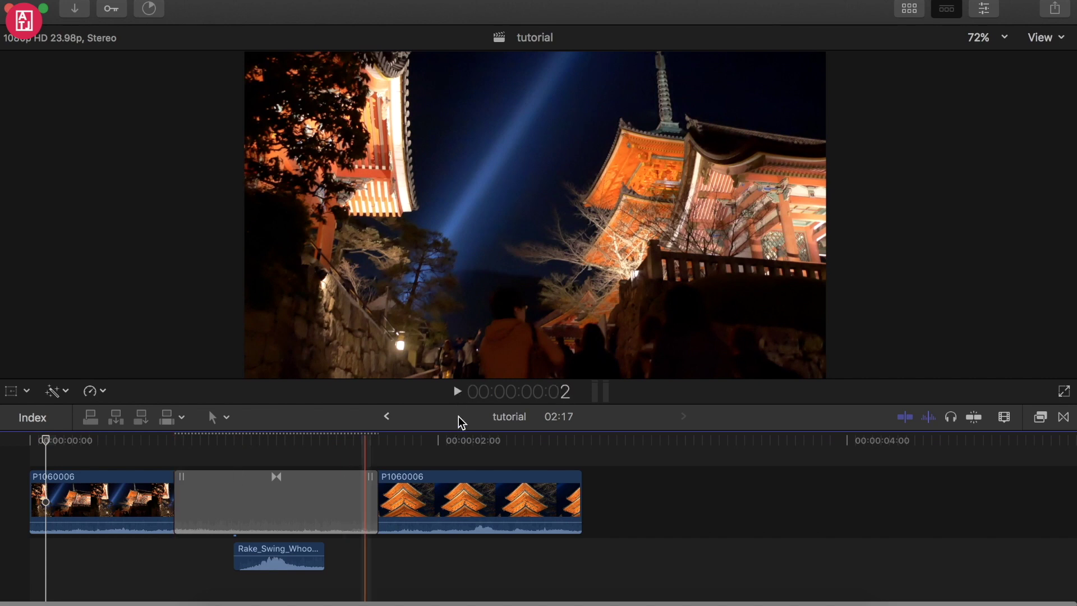
pyautogui.click(29, 456)
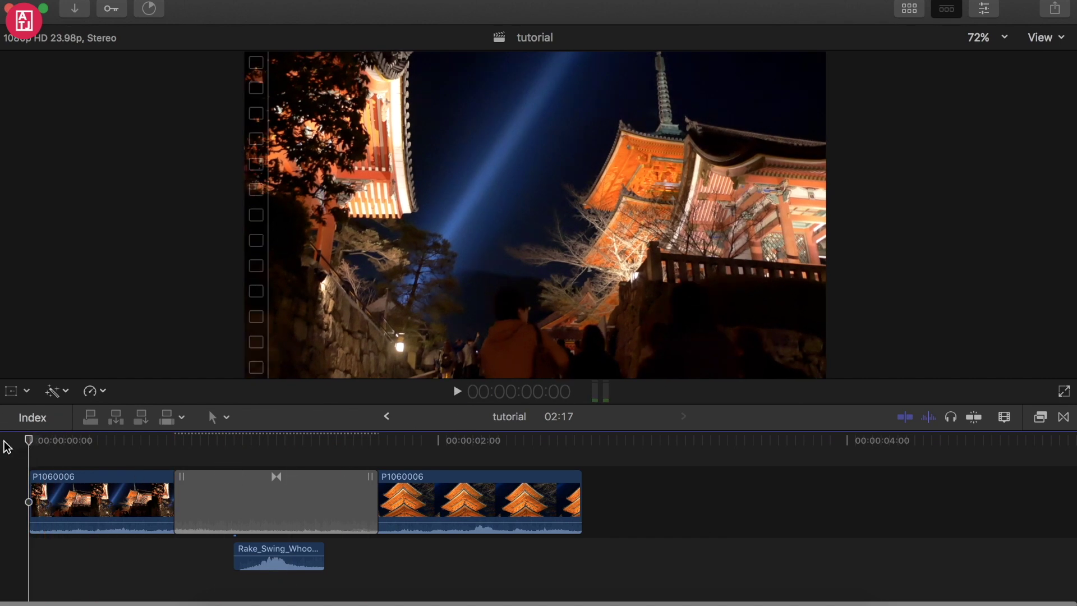
pyautogui.click(463, 391)
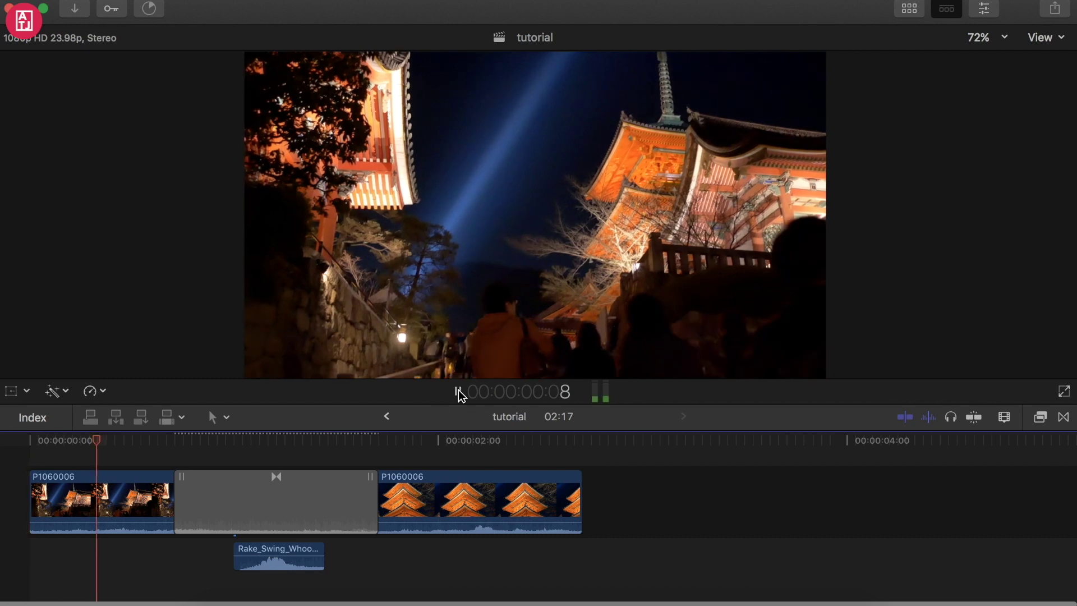